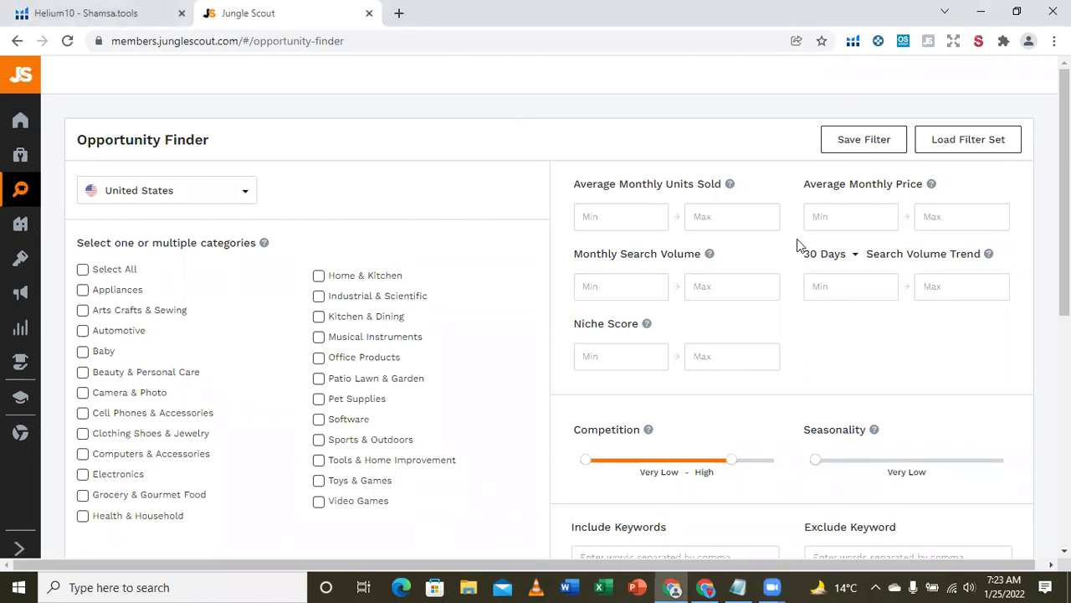
Set the marketplace to United Kingdom and select the Home & Kitchen and Pet Supplies categories.
mouse_move(7, 191)
left_click(249, 193)
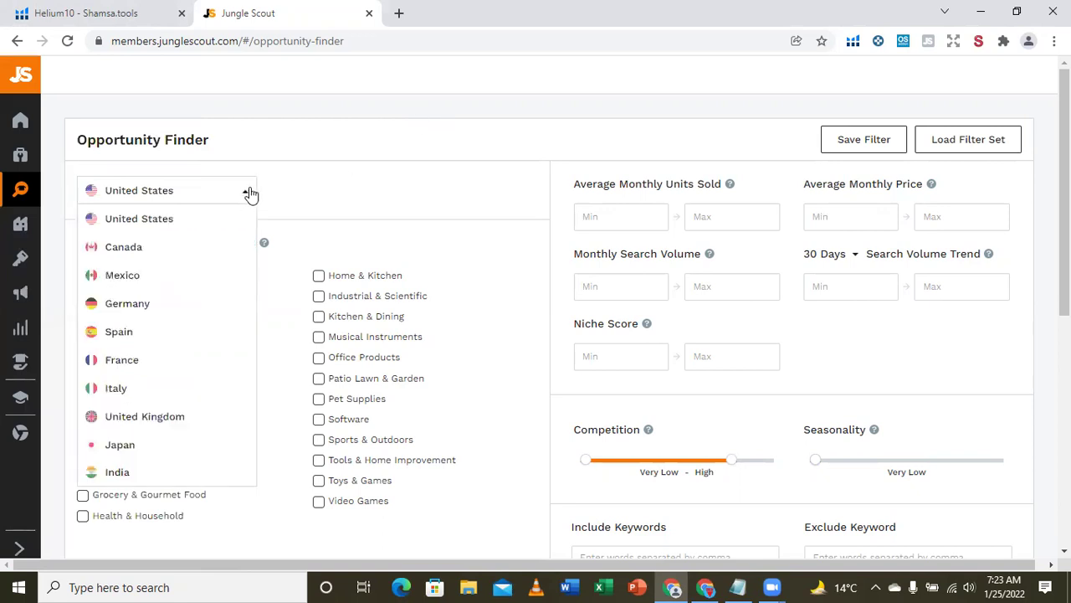
left_click(178, 418)
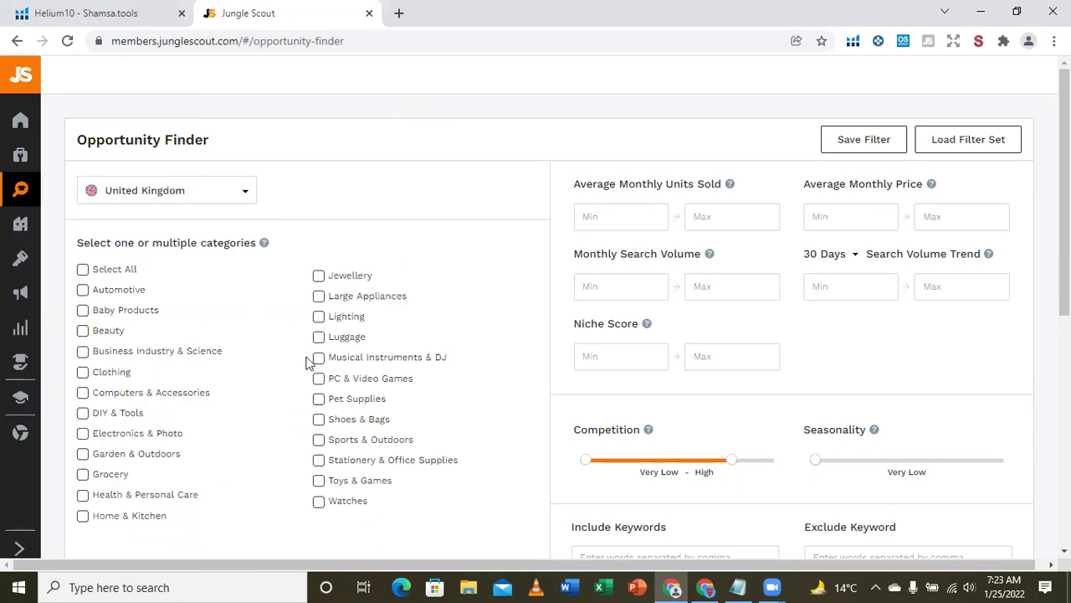
scroll(455, 241, "down", 1)
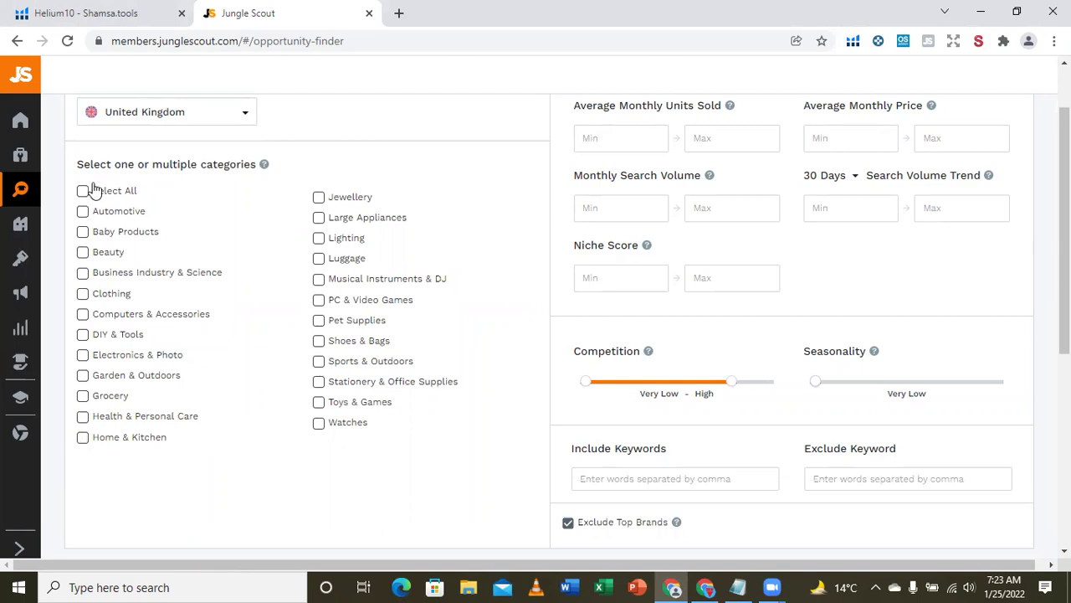
left_click(82, 439)
left_click(320, 324)
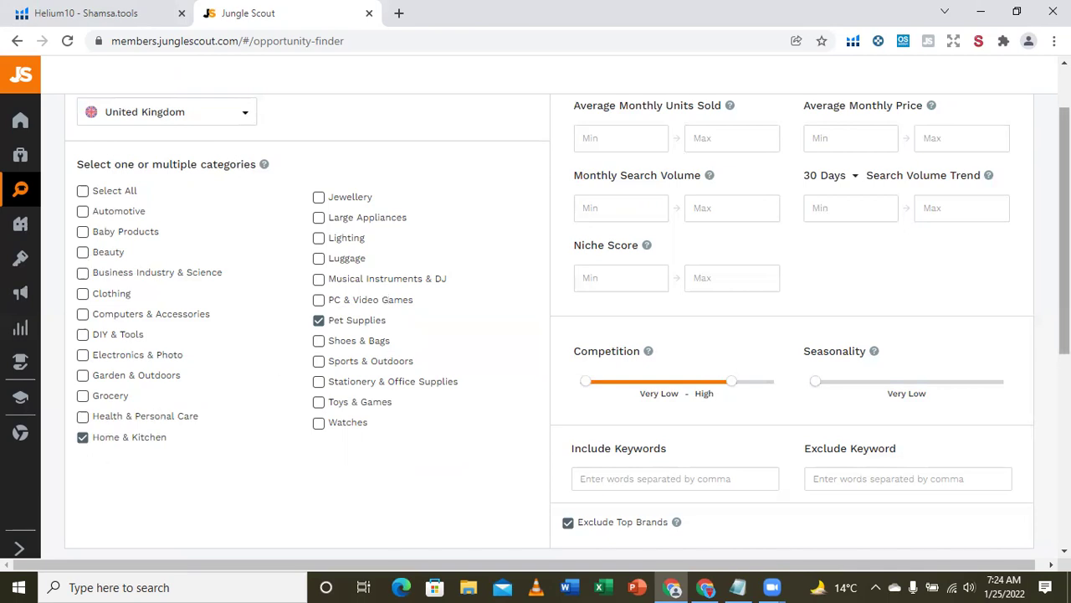
scroll(551, 322, "up", 1)
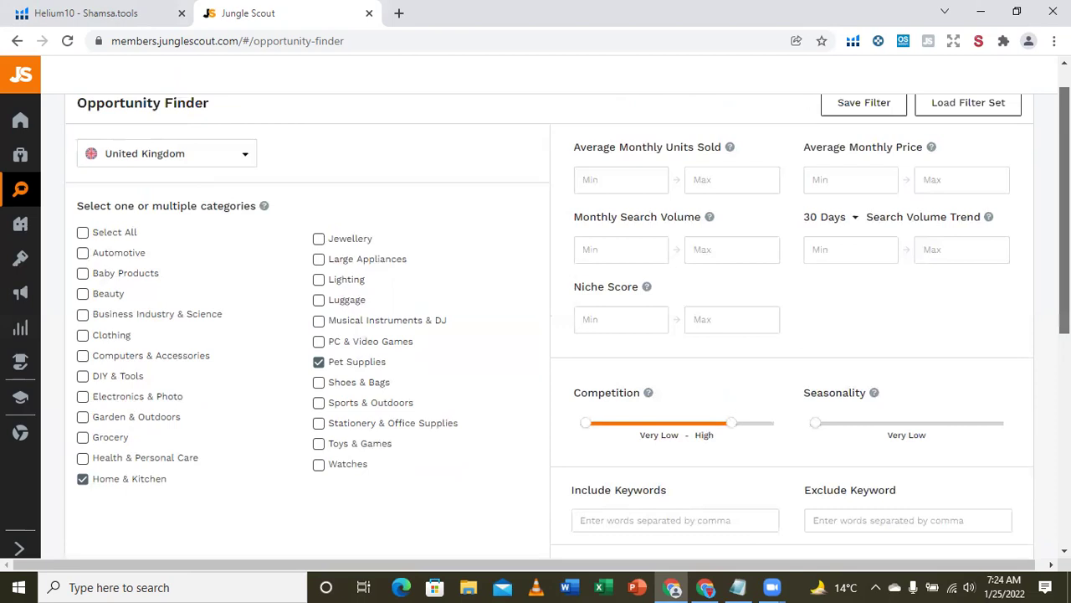
scroll(551, 323, "up", 1)
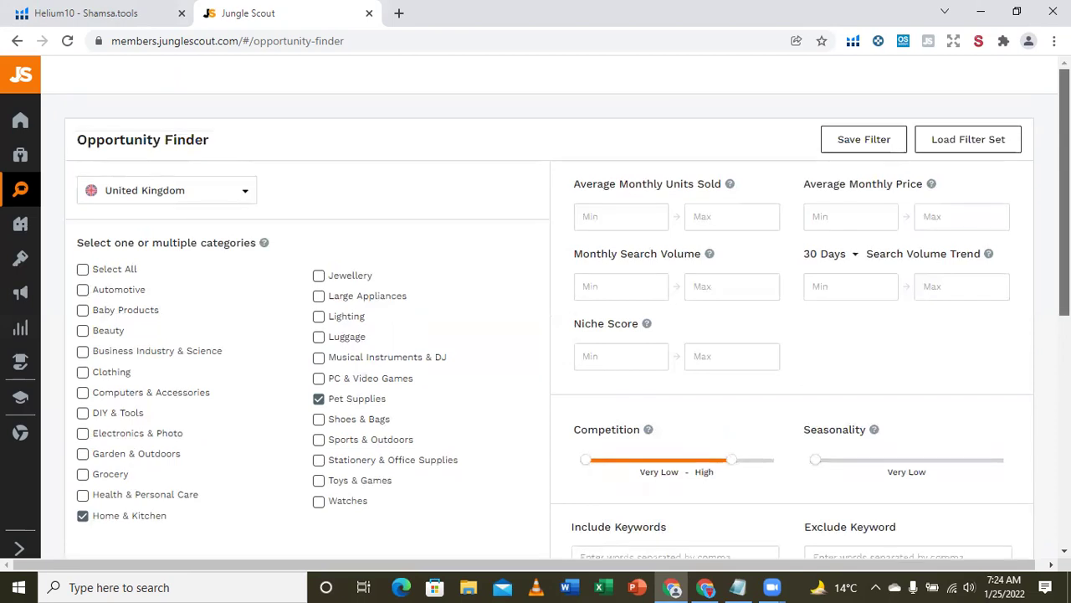
scroll(550, 322, "down", 1)
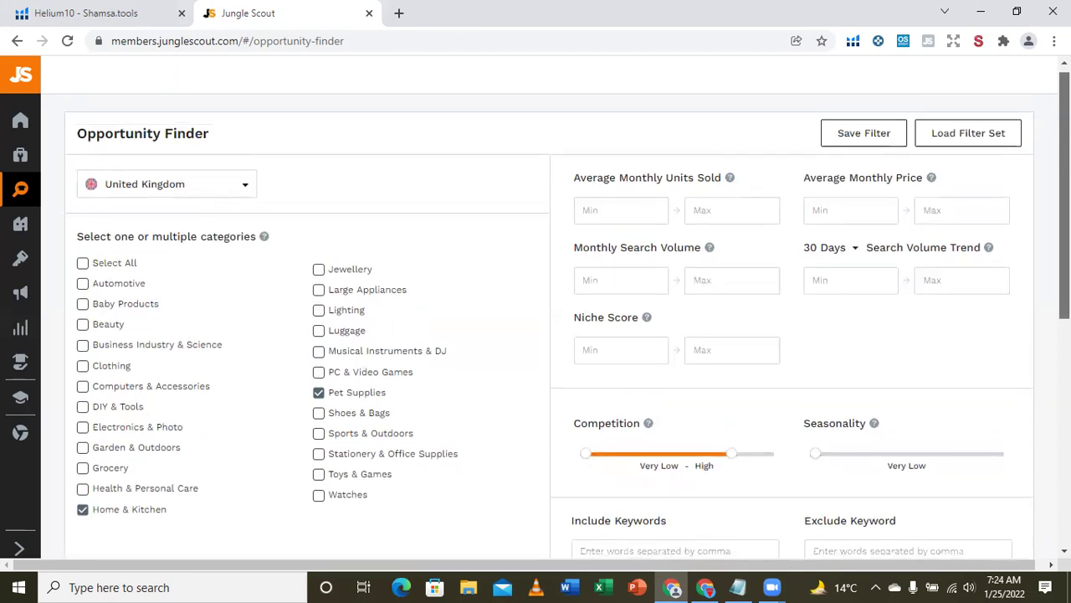
scroll(551, 322, "down", 1)
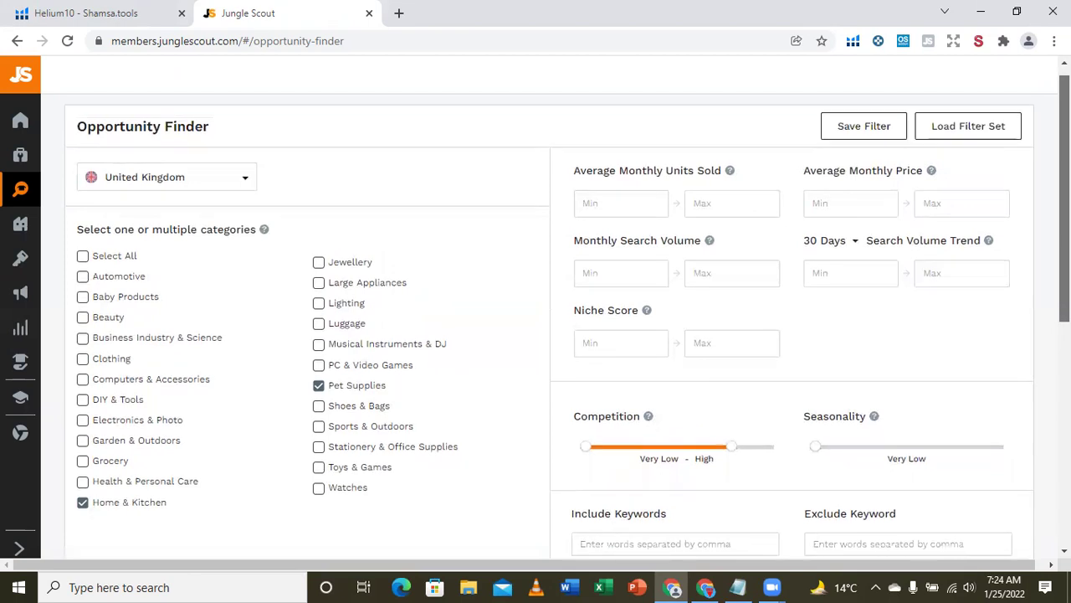
scroll(455, 402, "down", 2)
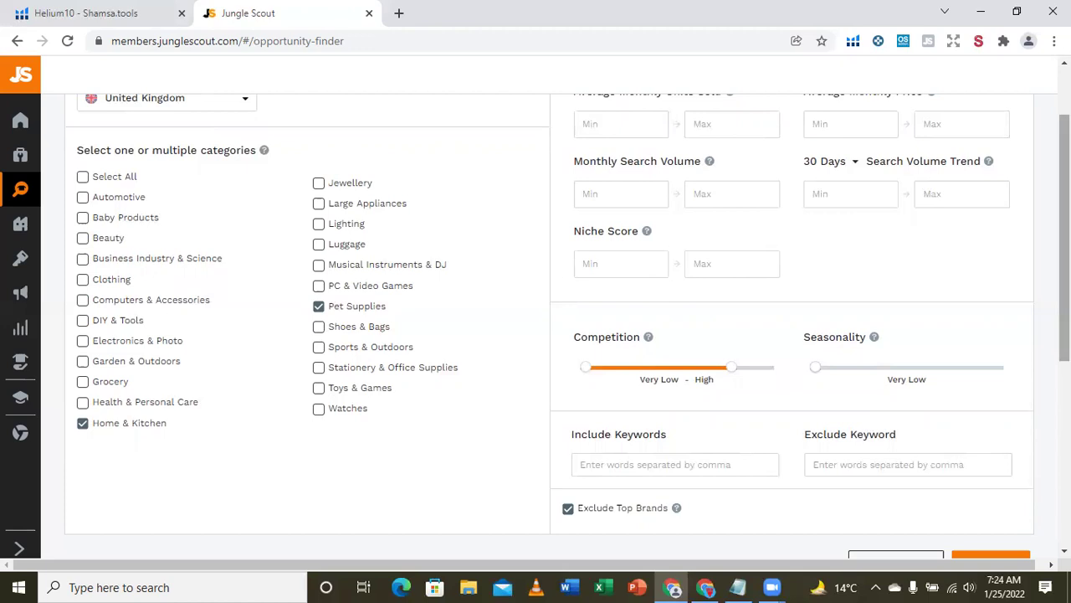
scroll(494, 251, "up", 2)
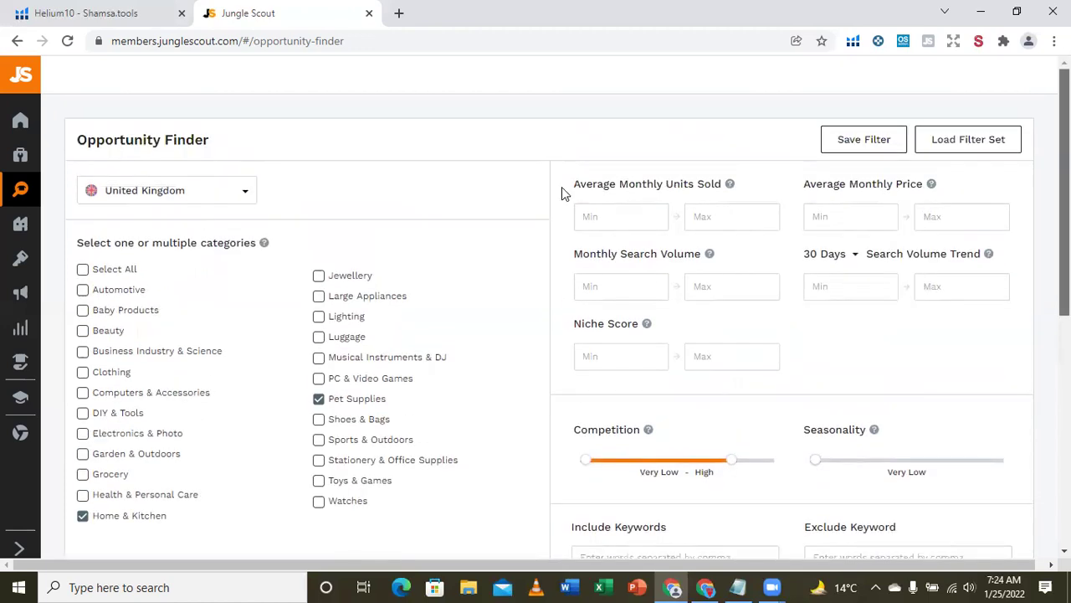
Set the minimum average monthly units sold to 100 and the average monthly price range from 10 to 35.
left_click(631, 210)
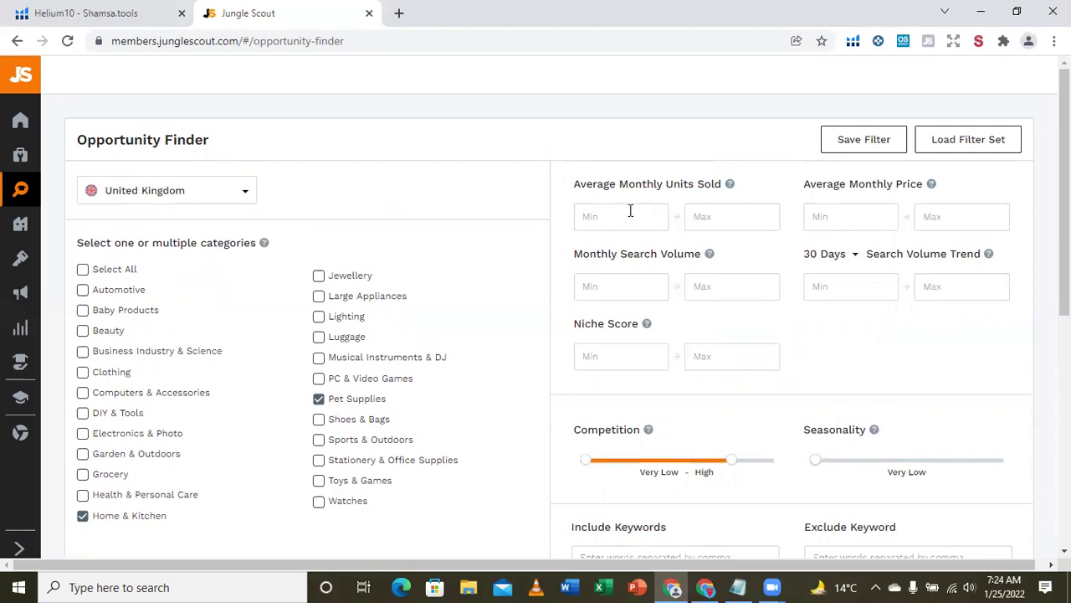
type("100")
type("1")
type("0")
left_click(961, 219)
type("35")
Set the minimum monthly search volume to 5000 and the minimum niche score to 4.
left_click(624, 290)
type("5000")
type("4")
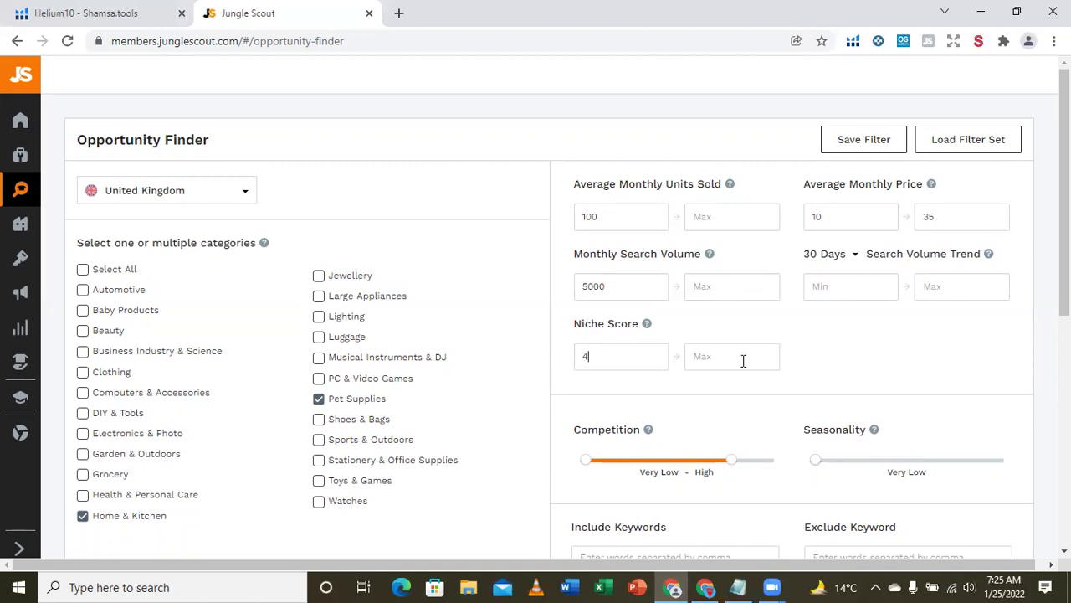
Set the Competition range to Very Low - High and limit Seasonality to Very Low.
scroll(1063, 251, "down", 2)
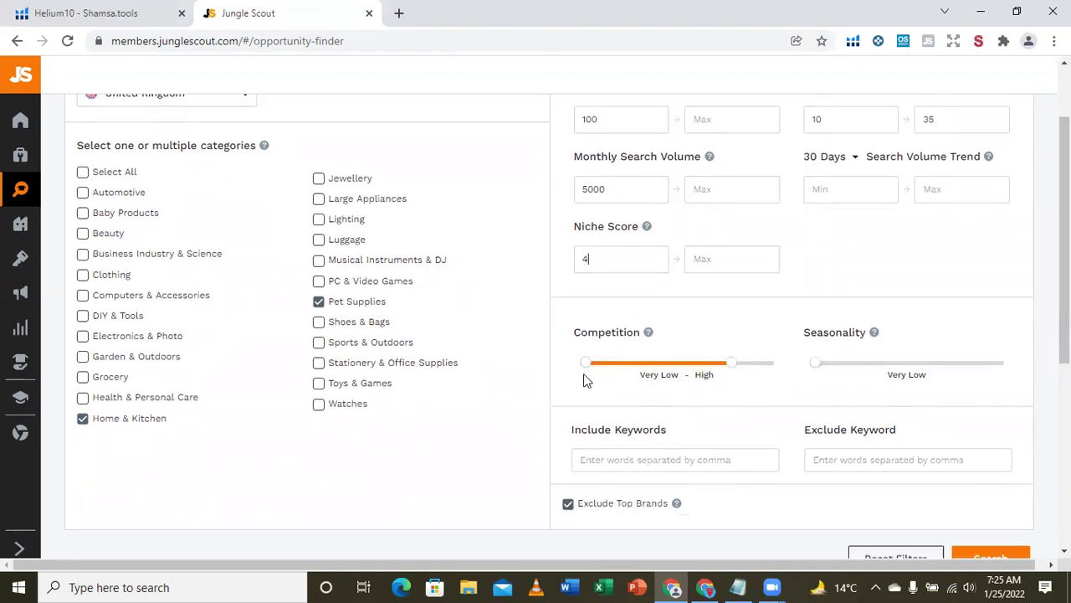
left_click_drag(734, 372, 1014, 377)
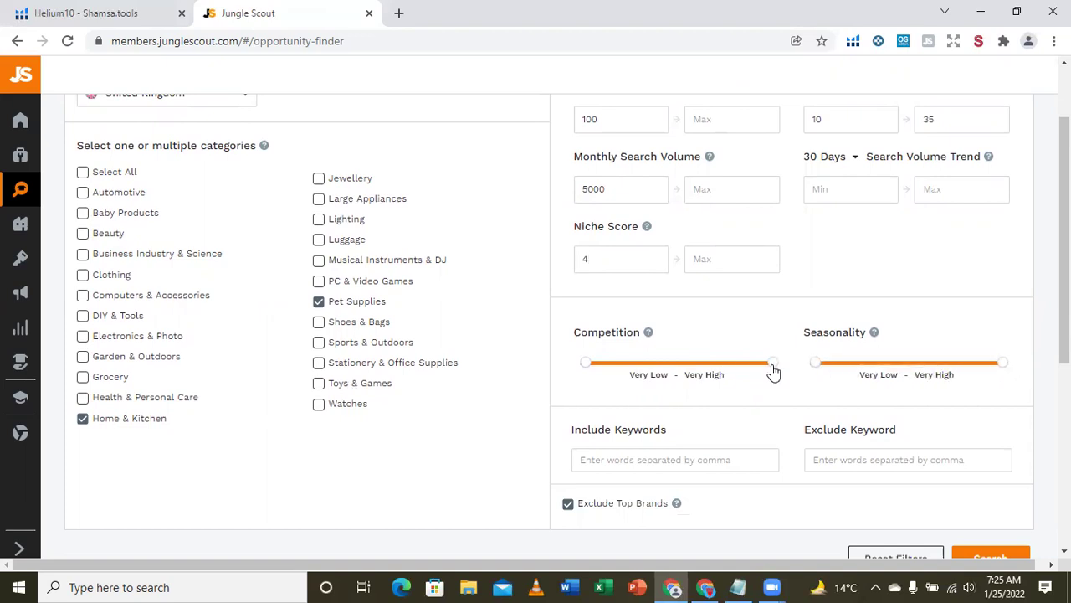
left_click_drag(776, 365, 720, 380)
left_click_drag(725, 369, 685, 377)
left_click(634, 373)
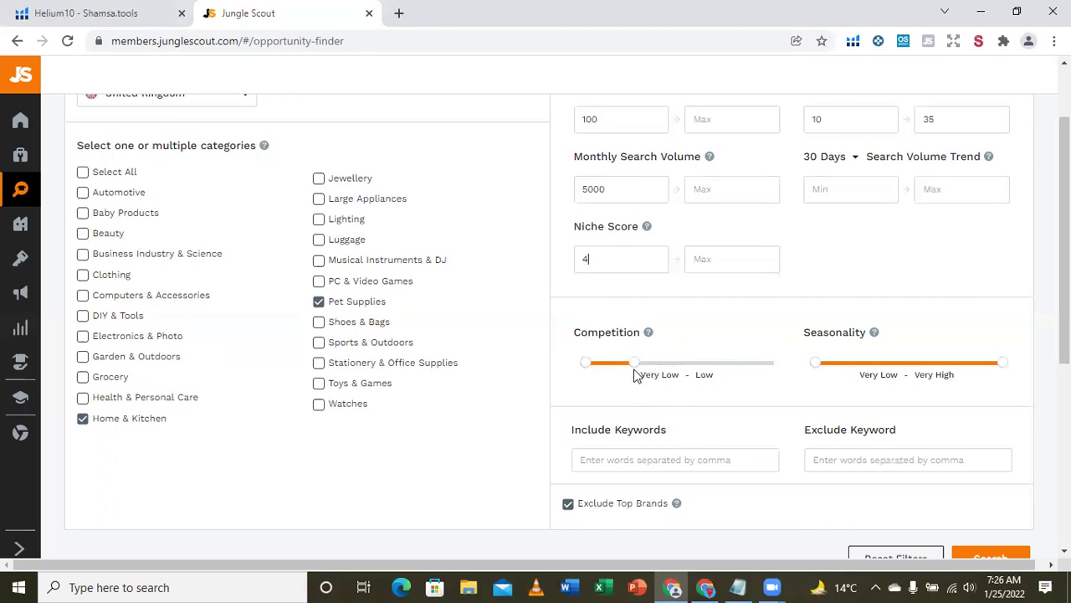
left_click_drag(634, 373, 705, 376)
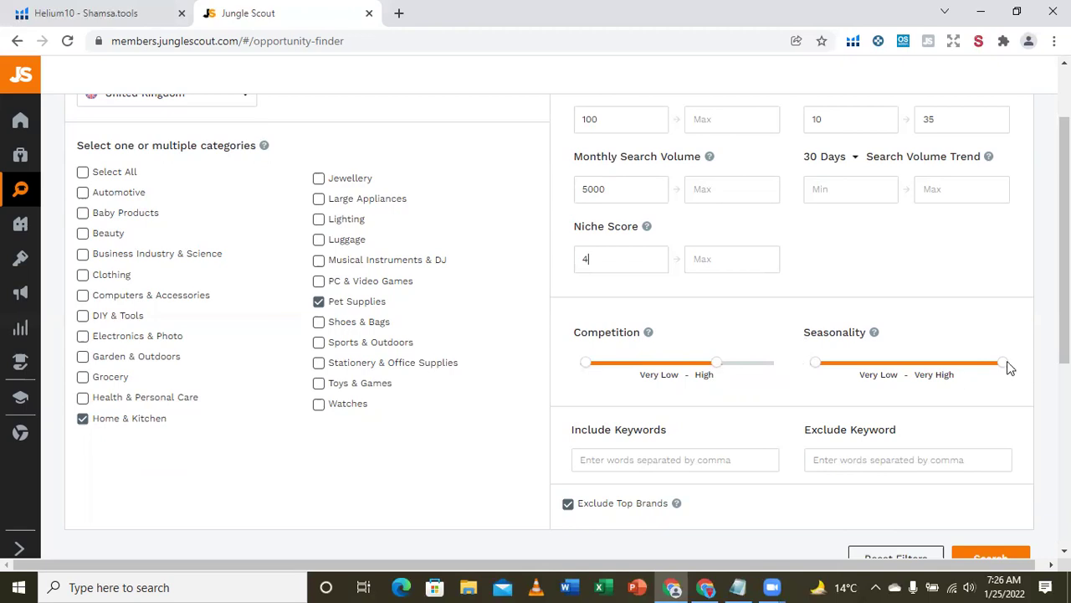
left_click(859, 365)
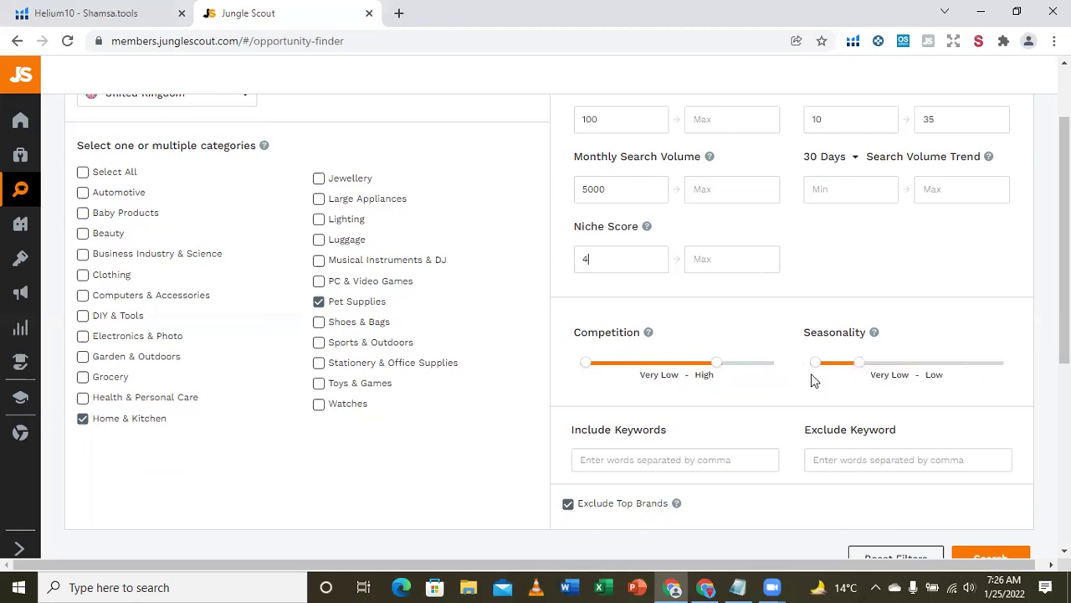
left_click(806, 377)
Run the niche search with the chosen filters.
scroll(535, 318, "down", 1)
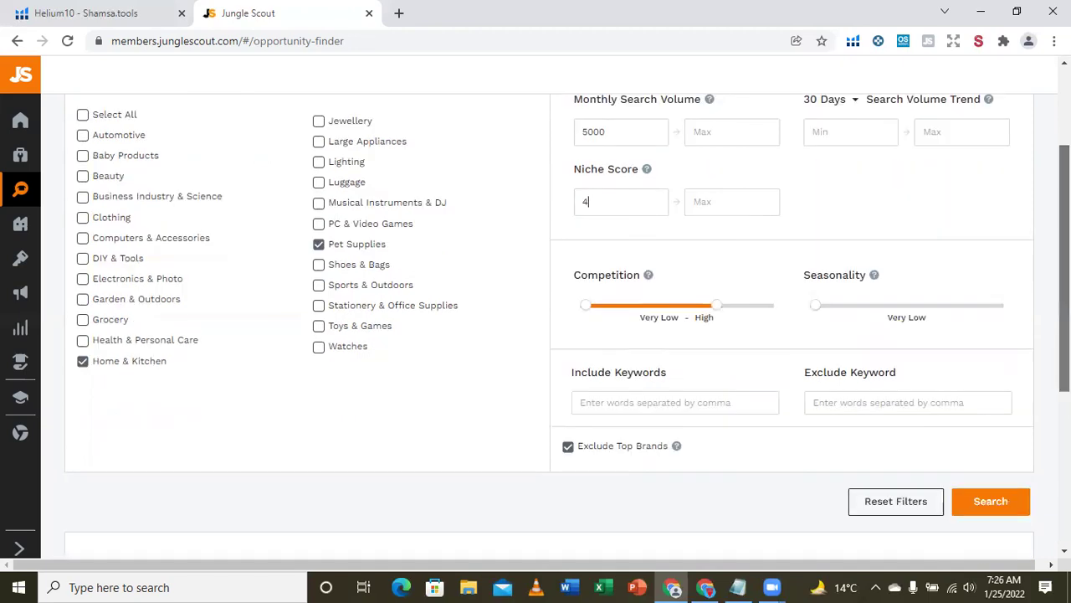
scroll(535, 318, "down", 1)
scroll(809, 237, "down", 1)
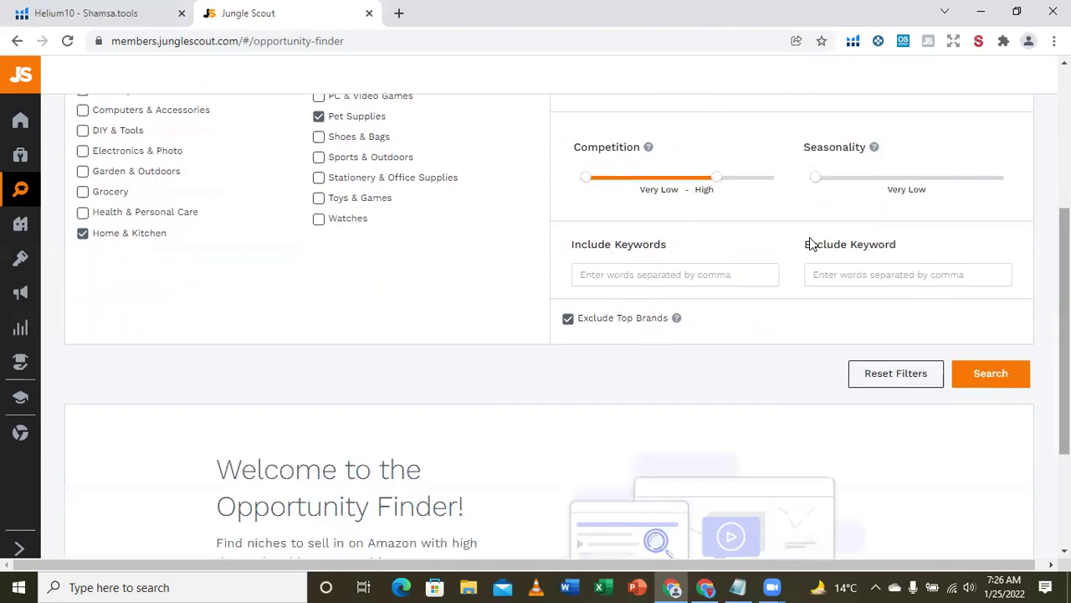
left_click(978, 377)
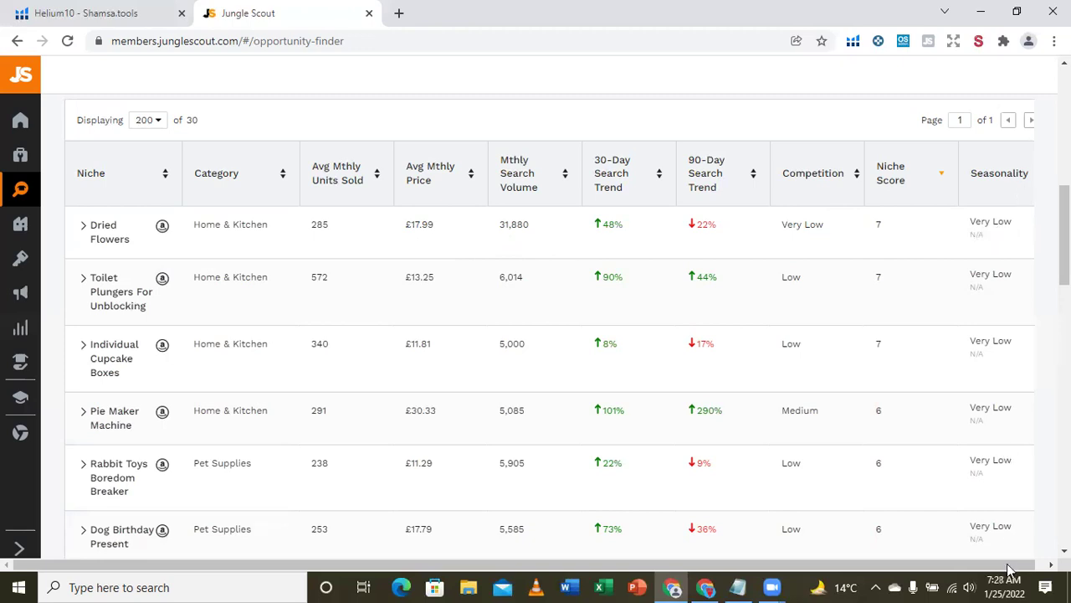
Examine the list of found niches, comparing units sold, price, search volume, trends, competition and niche score against the filters.
scroll(1009, 568, "right", 1)
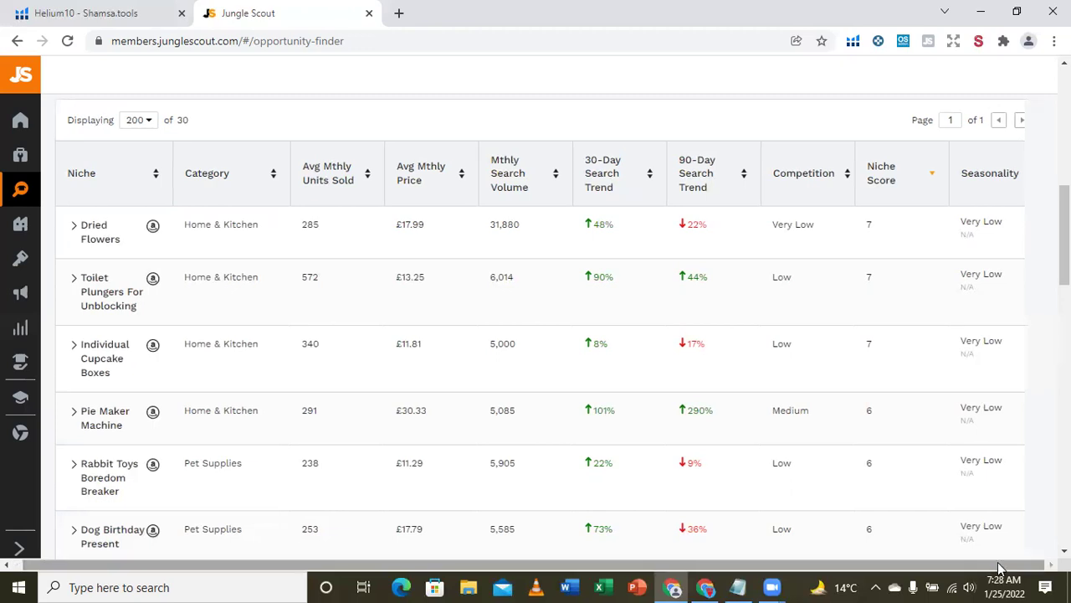
scroll(708, 220, "left", 1)
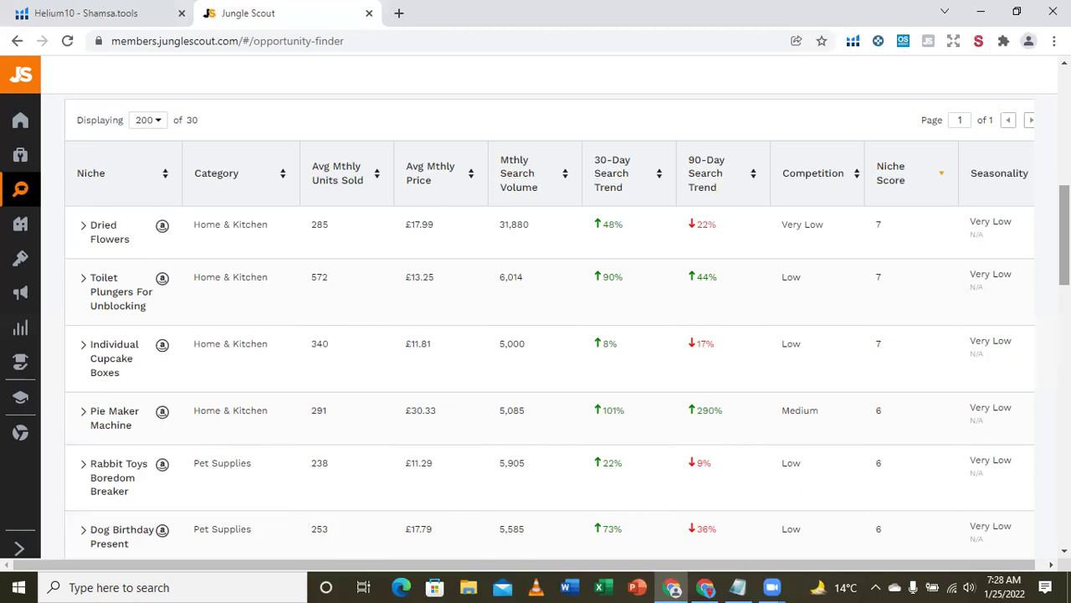
scroll(549, 335, "down", 1)
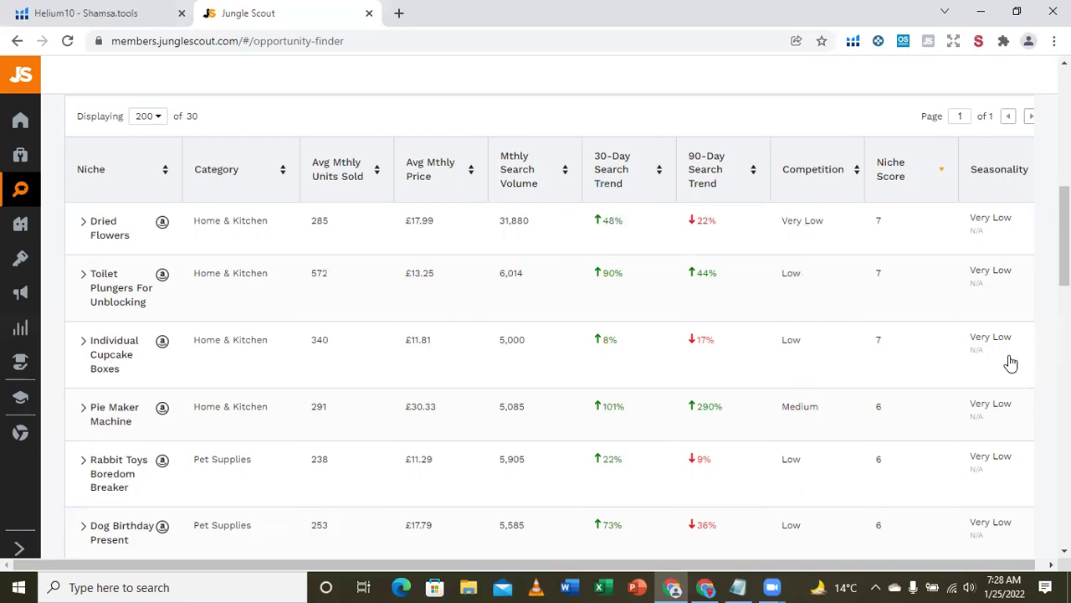
scroll(549, 376, "down", 2)
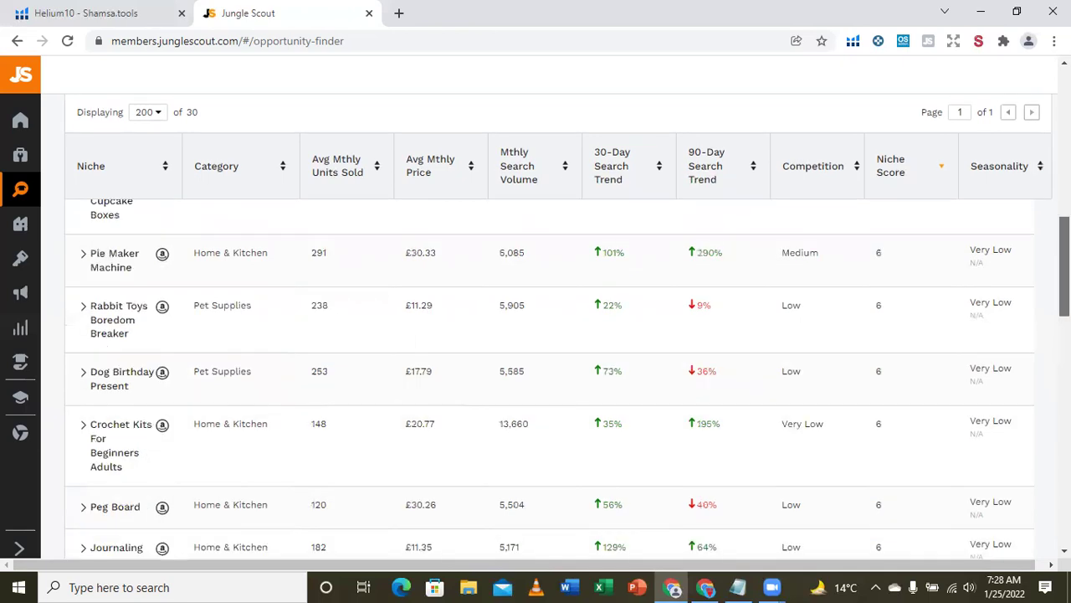
scroll(549, 376, "down", 4)
scroll(549, 377, "down", 3)
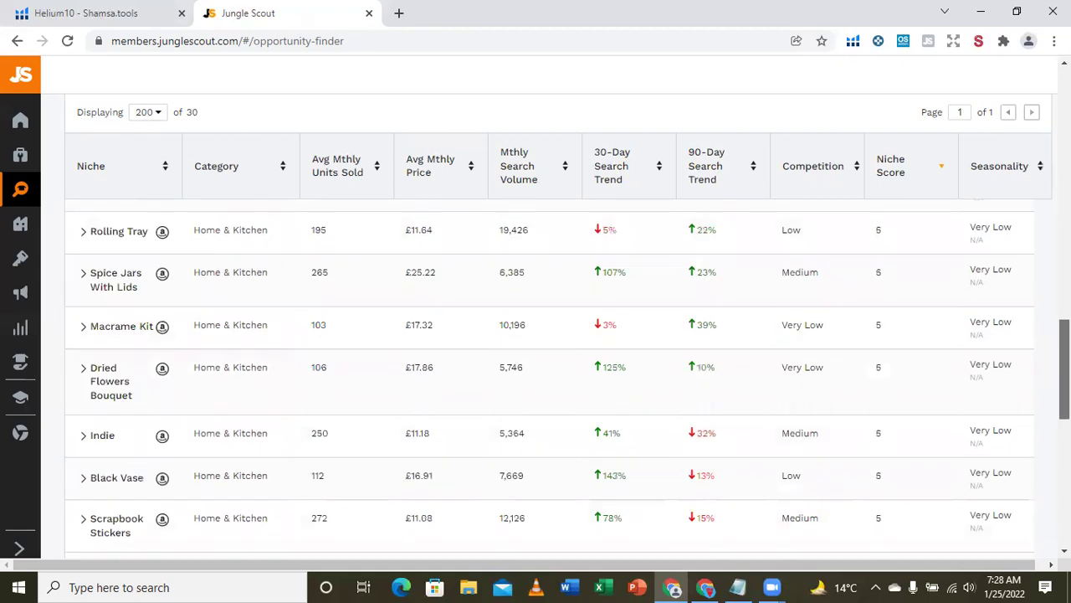
scroll(549, 377, "down", 1)
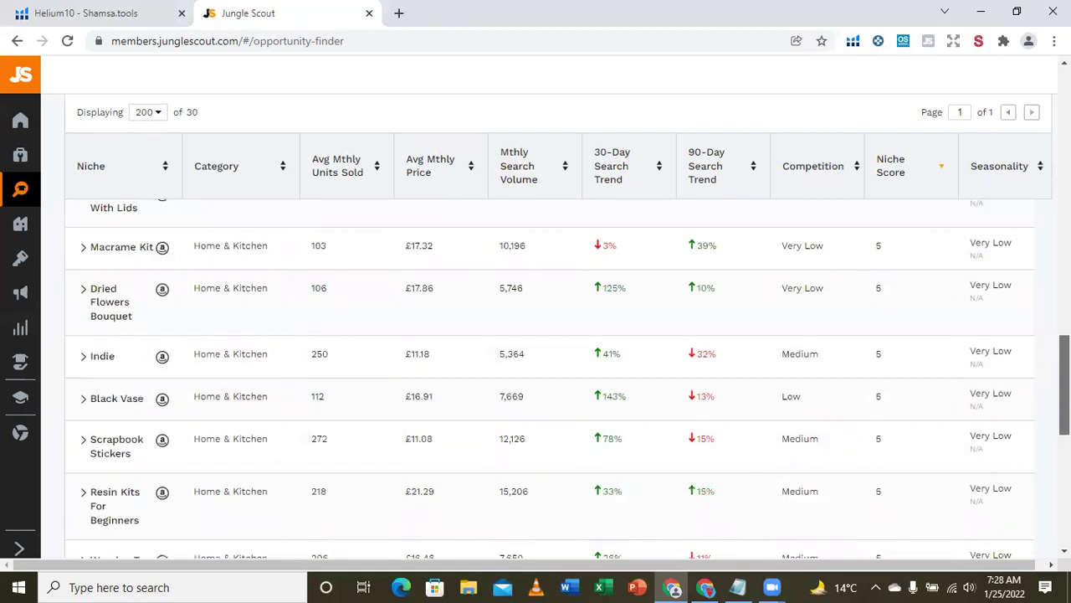
scroll(549, 376, "down", 2)
scroll(549, 377, "up", 3)
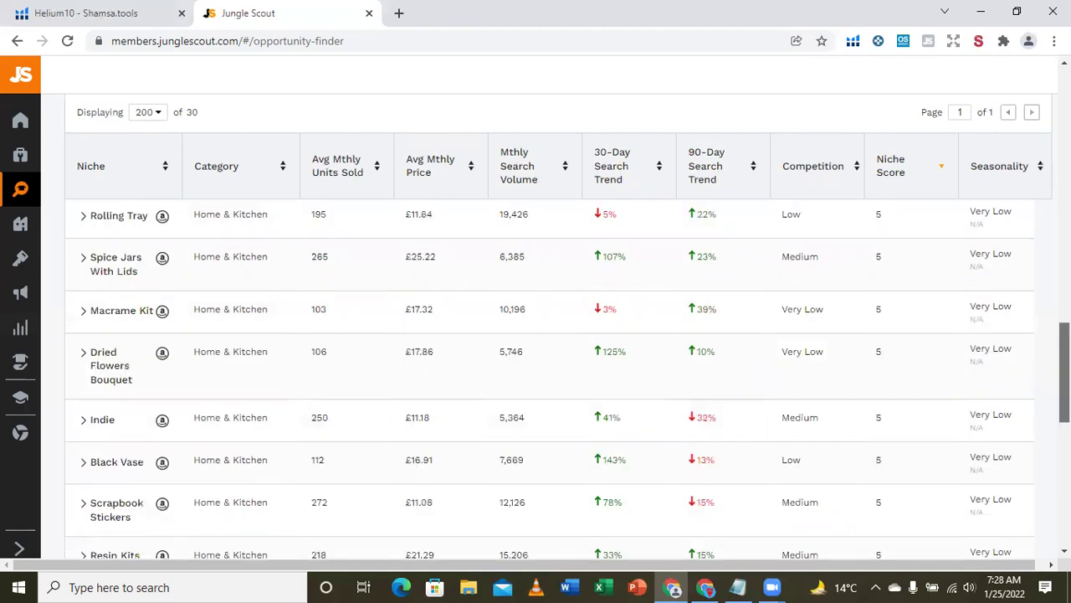
scroll(549, 377, "up", 5)
scroll(549, 377, "up", 3)
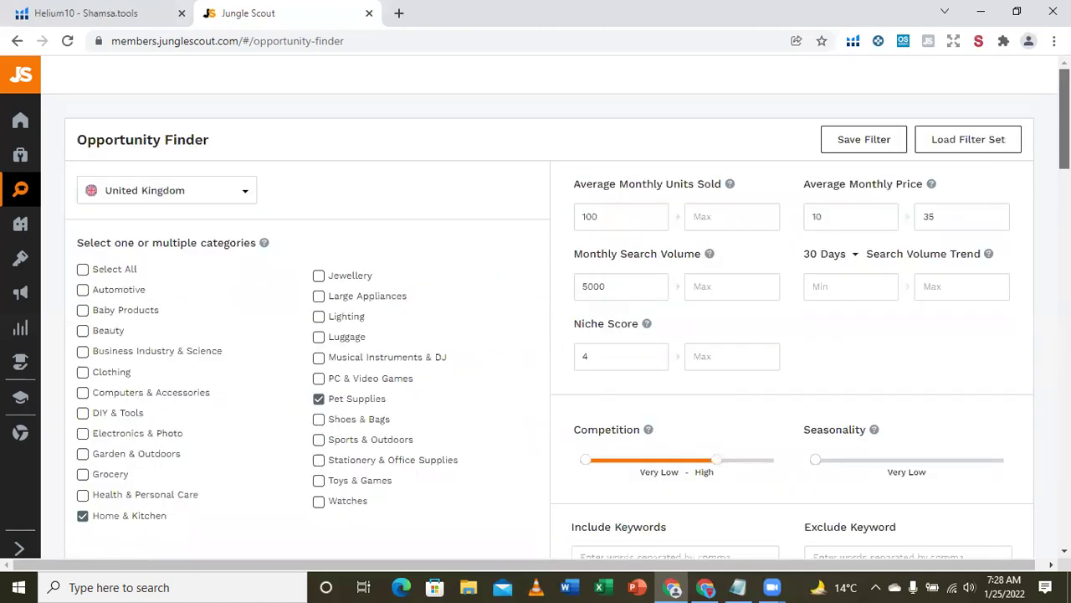
scroll(549, 376, "down", 4)
scroll(549, 376, "down", 6)
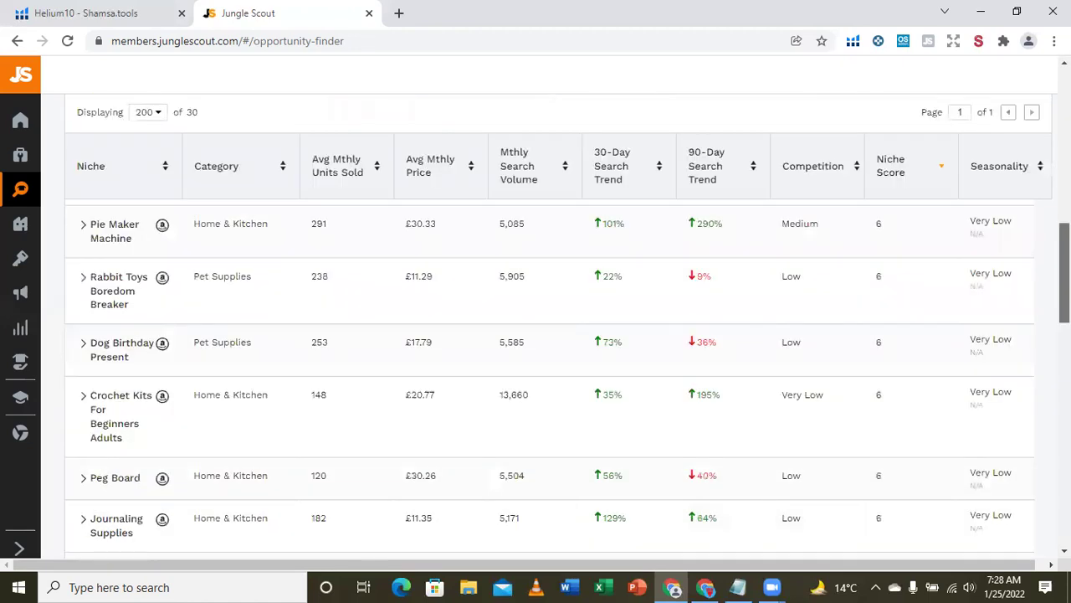
scroll(549, 377, "up", 2)
scroll(452, 241, "up", 1)
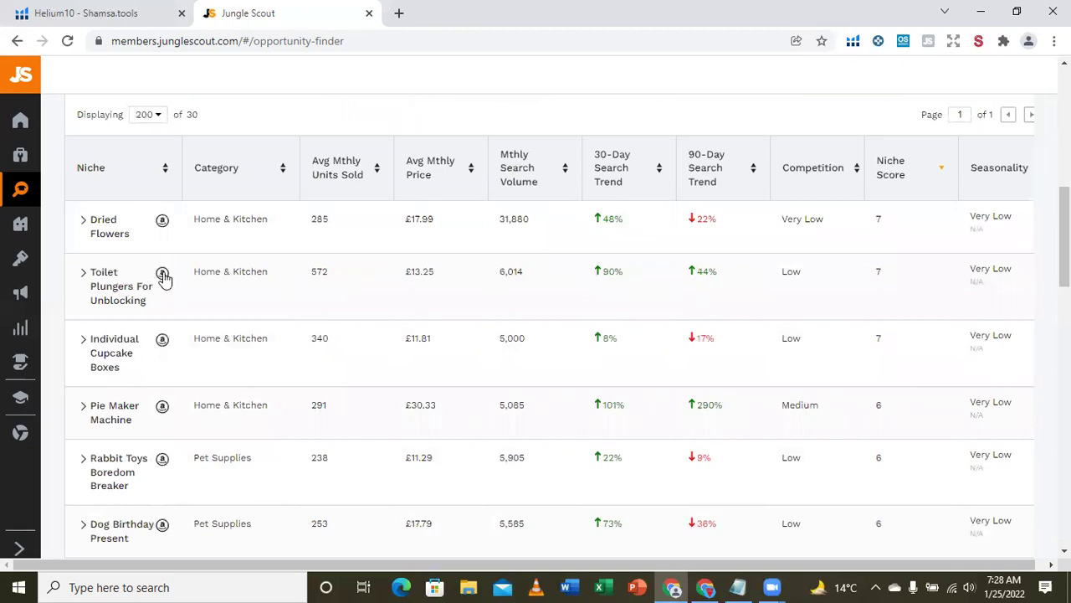
Open the Amazon search results for the Toilet Plungers For Unblocking niche and return to Jungle Scout to review the filter settings.
left_click(162, 275)
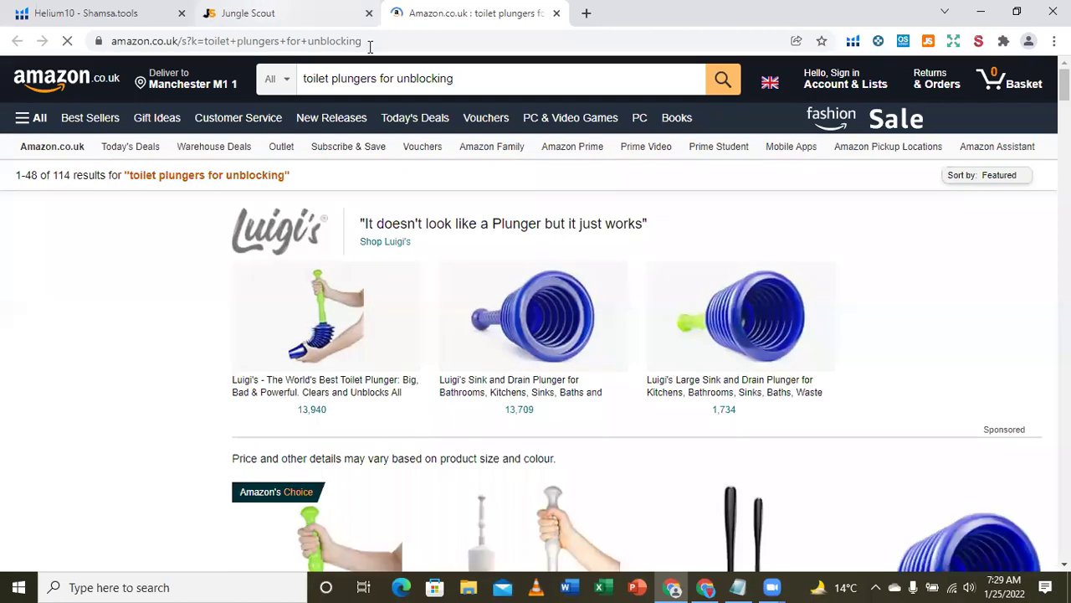
left_click(248, 13)
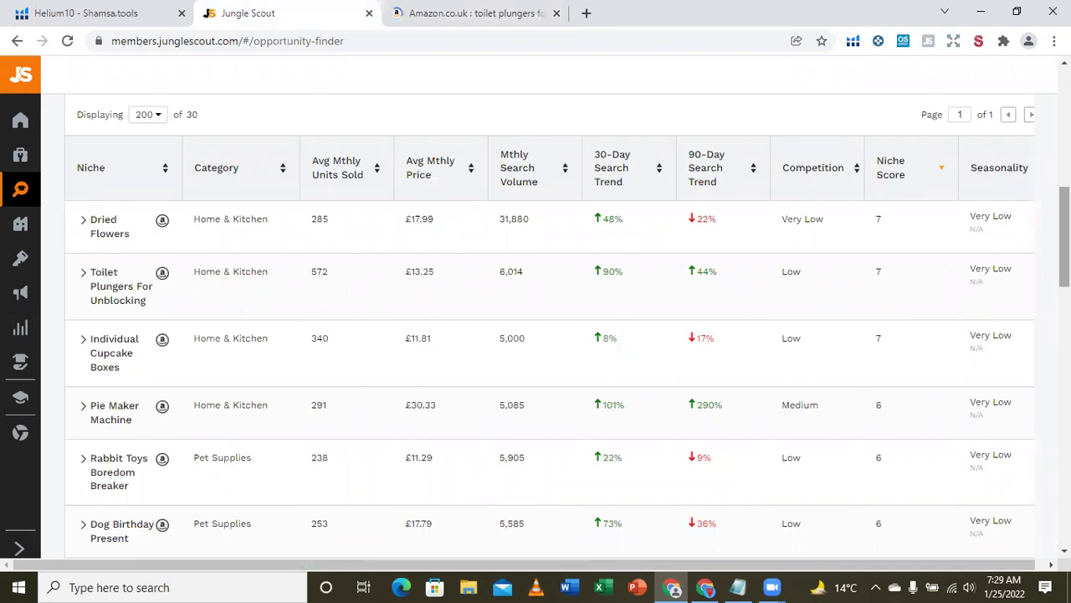
scroll(549, 334, "up", 1)
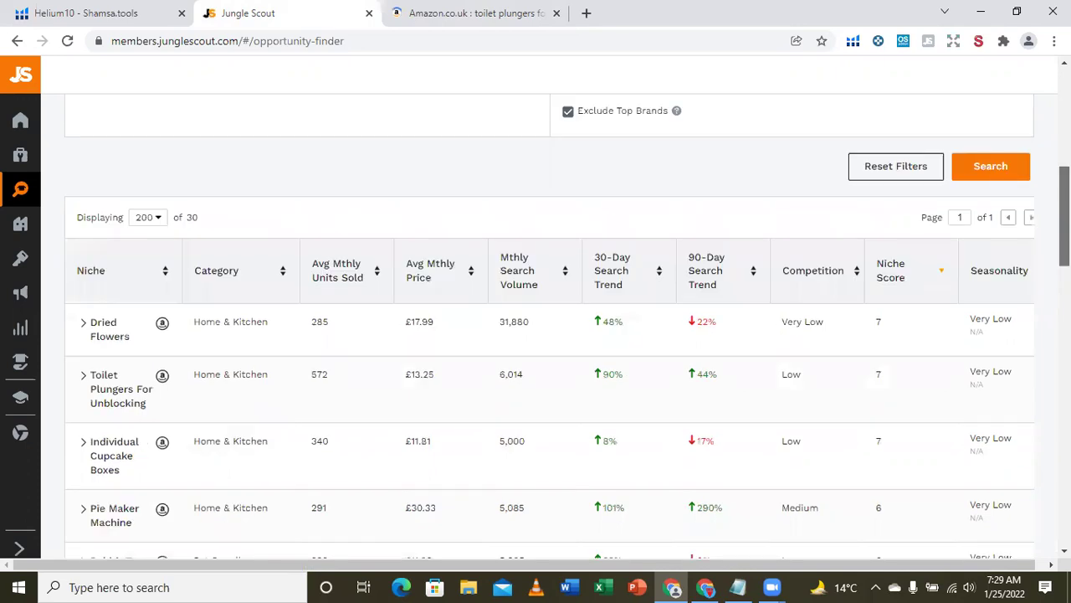
scroll(549, 335, "up", 5)
scroll(221, 158, "down", 1)
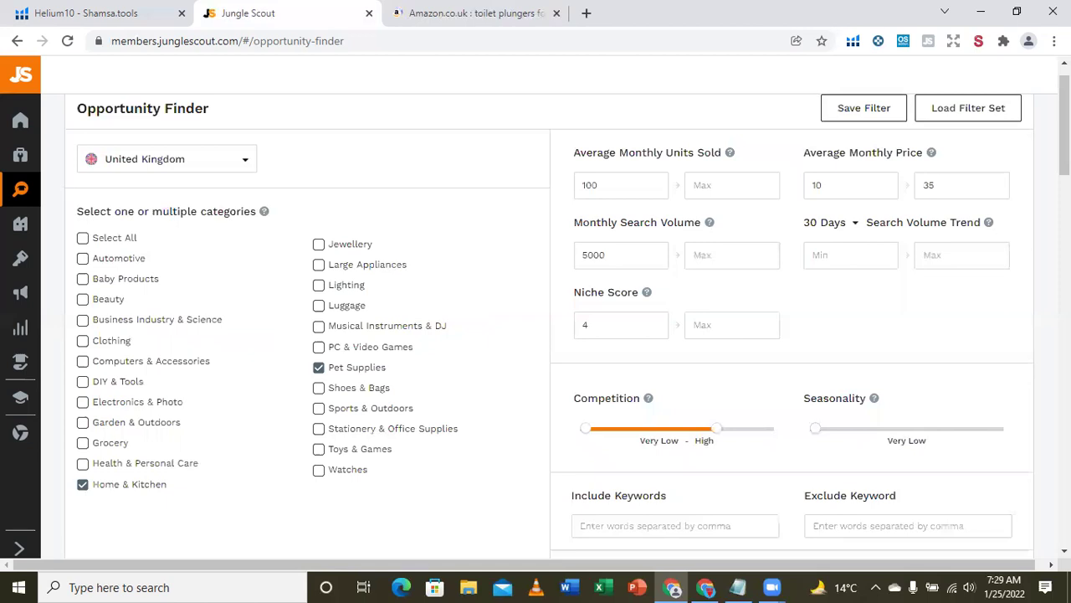
scroll(586, 209, "down", 2)
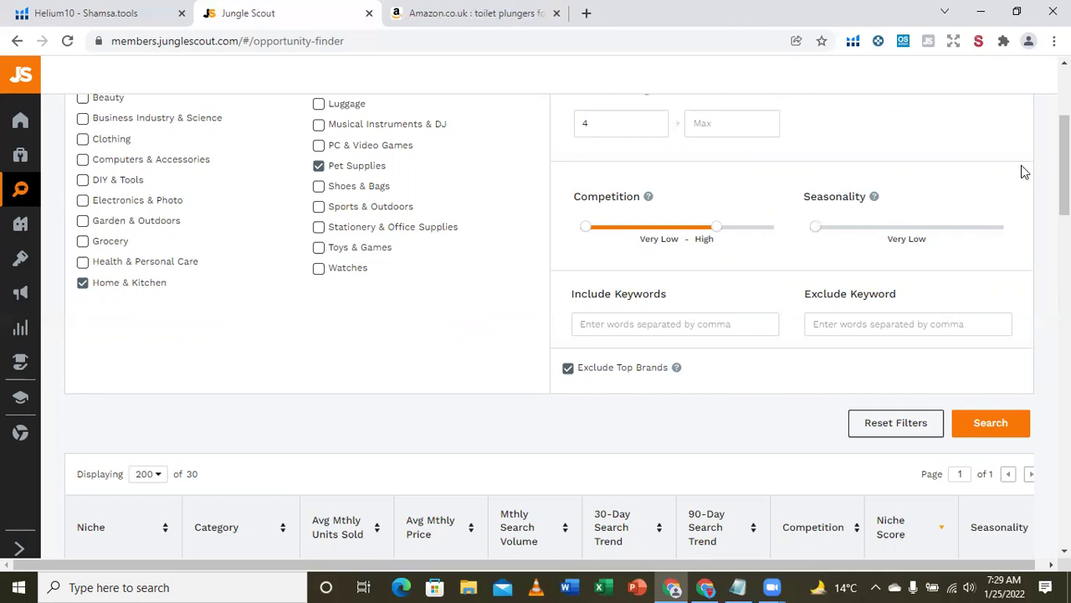
Rerun the niche search with the current filters and review the figures of the Toilet Plungers For Unblocking niche.
left_click(1011, 425)
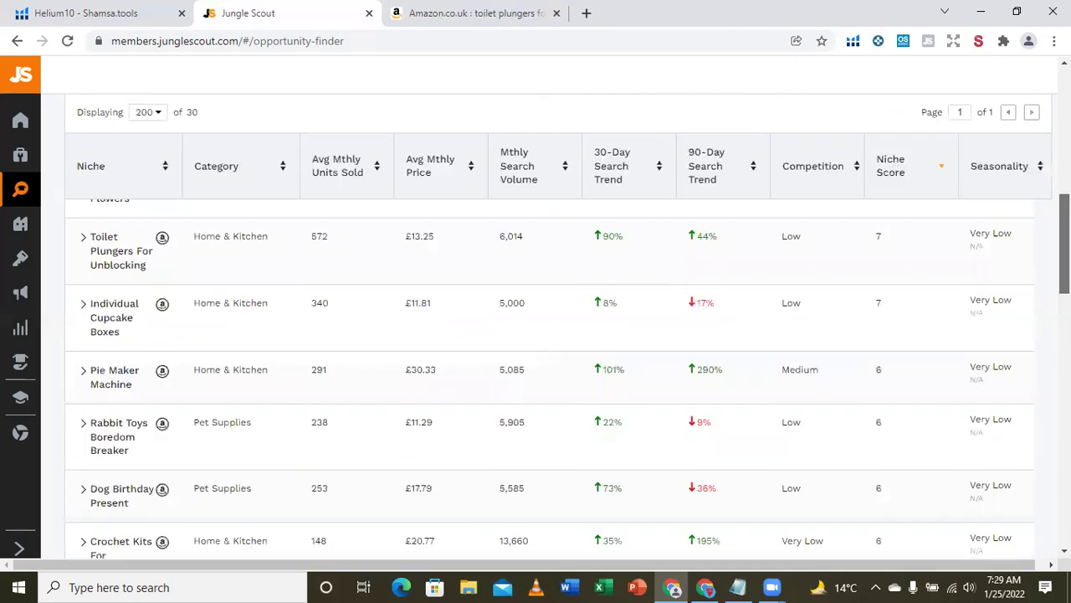
scroll(980, 354, "up", 2)
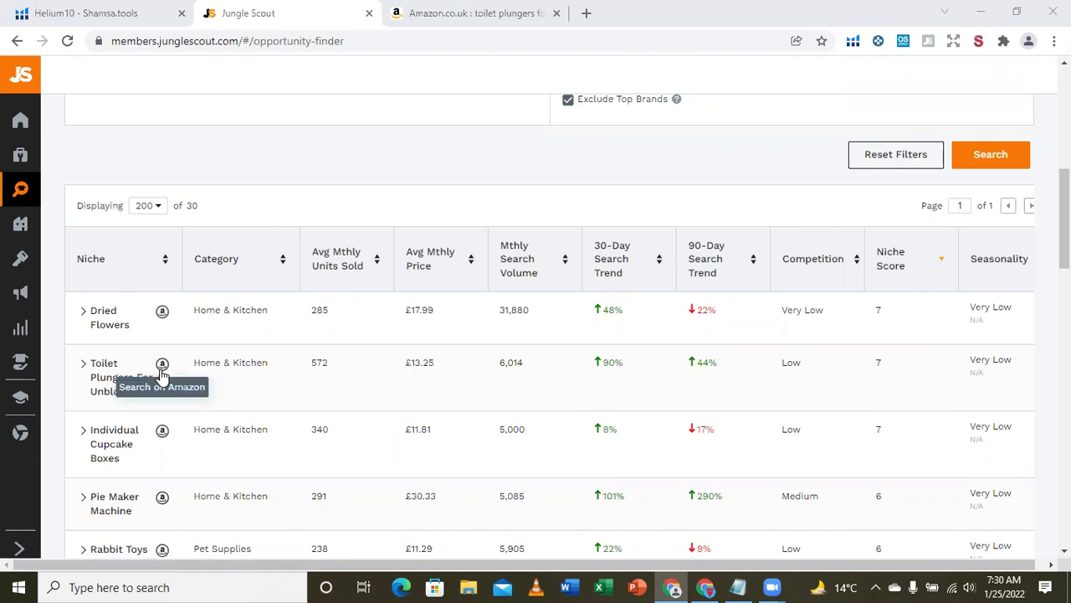
Switch to the Amazon.co.uk results for "toilet plungers for unblocking" and examine the listed products' prices, ratings and review counts.
left_click(407, 15)
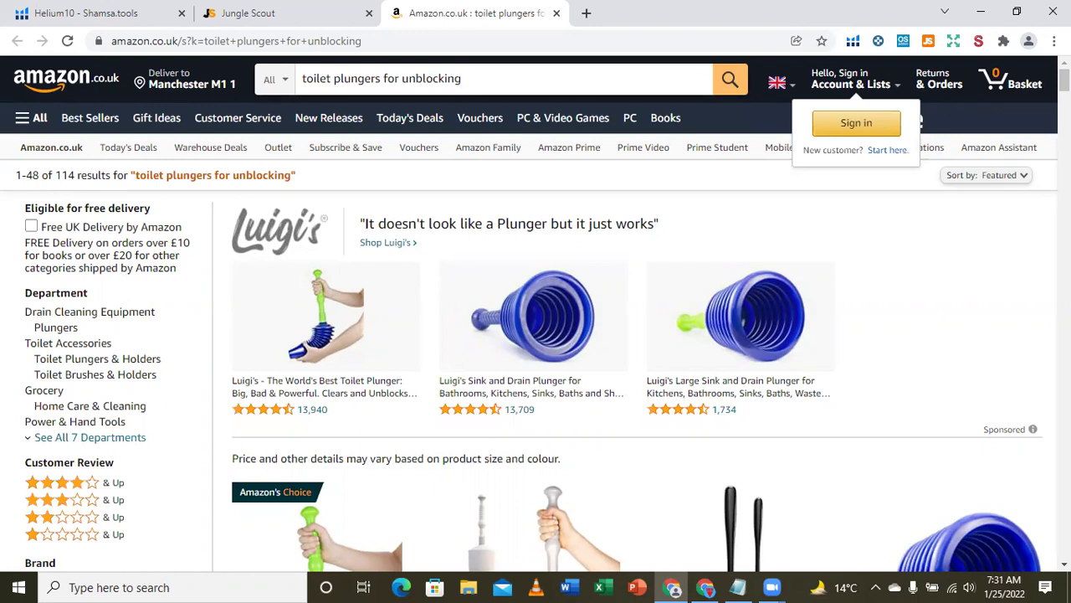
scroll(960, 186, "down", 5)
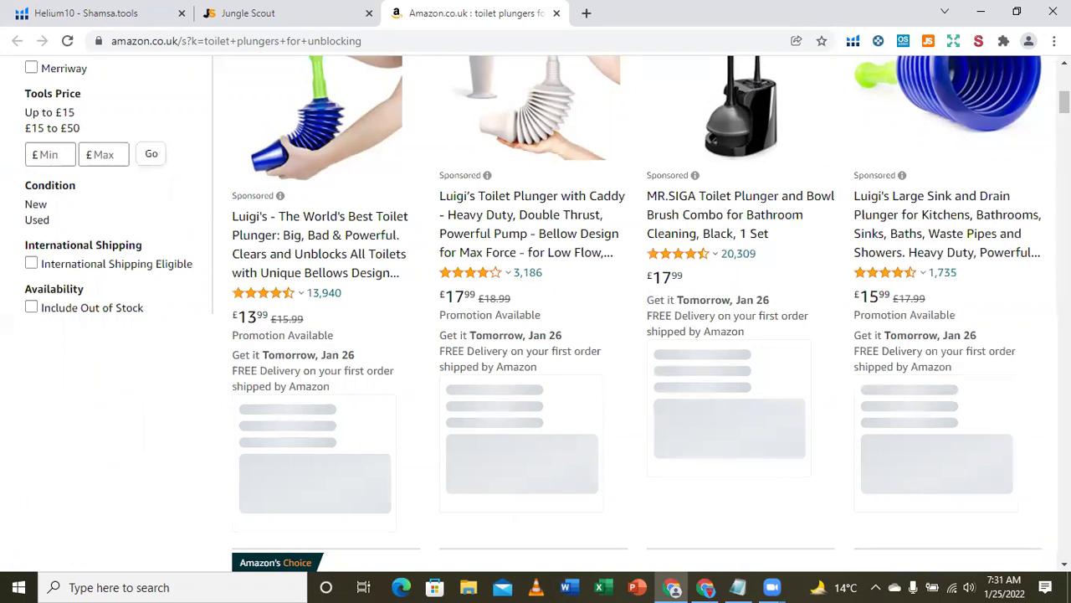
scroll(965, 297, "up", 3)
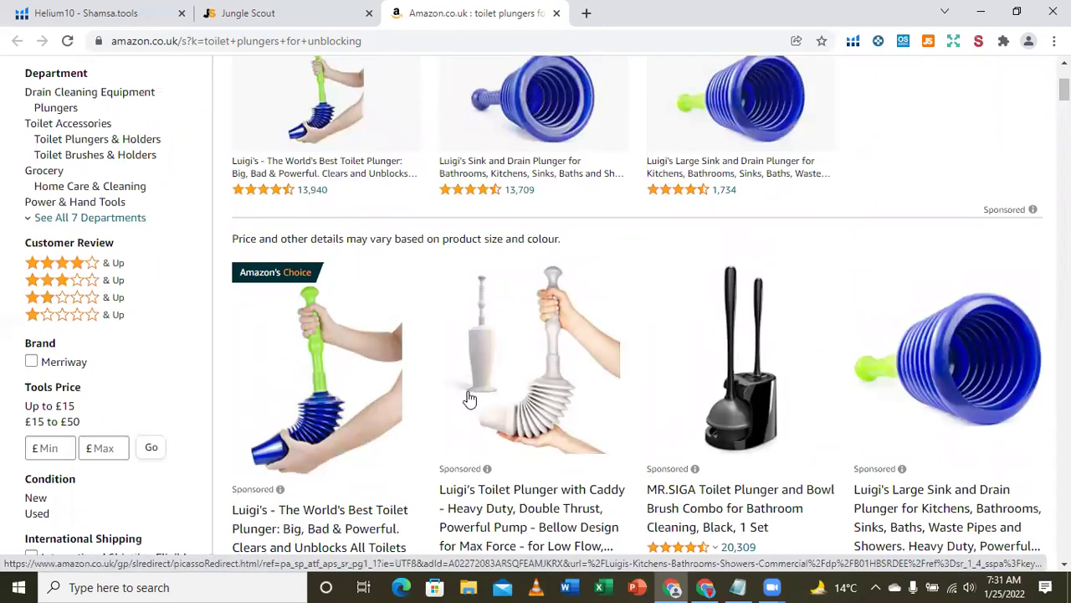
scroll(386, 483, "up", 1)
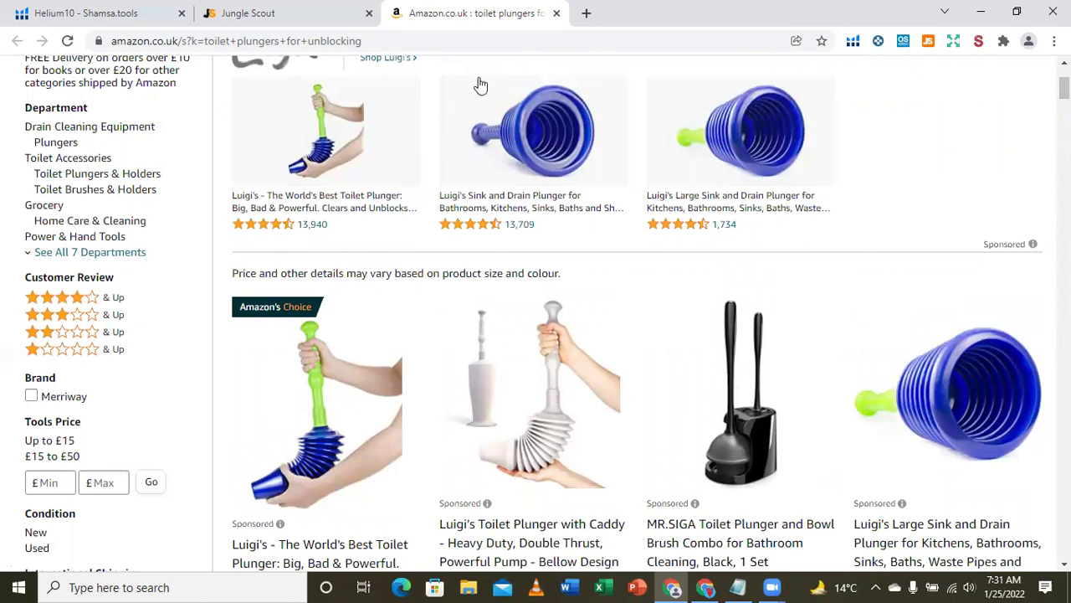
scroll(478, 83, "up", 2)
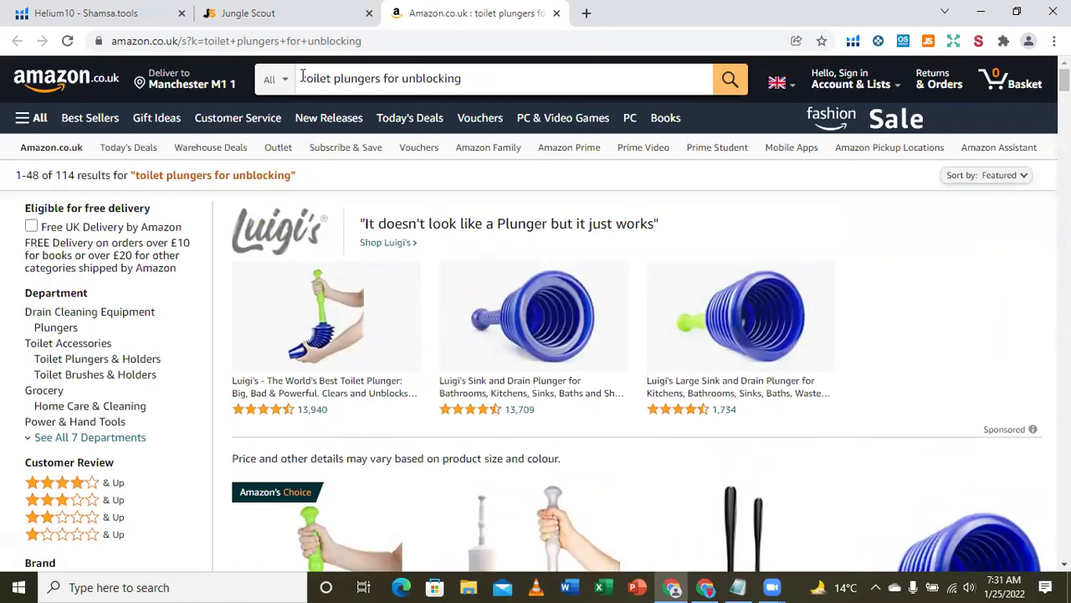